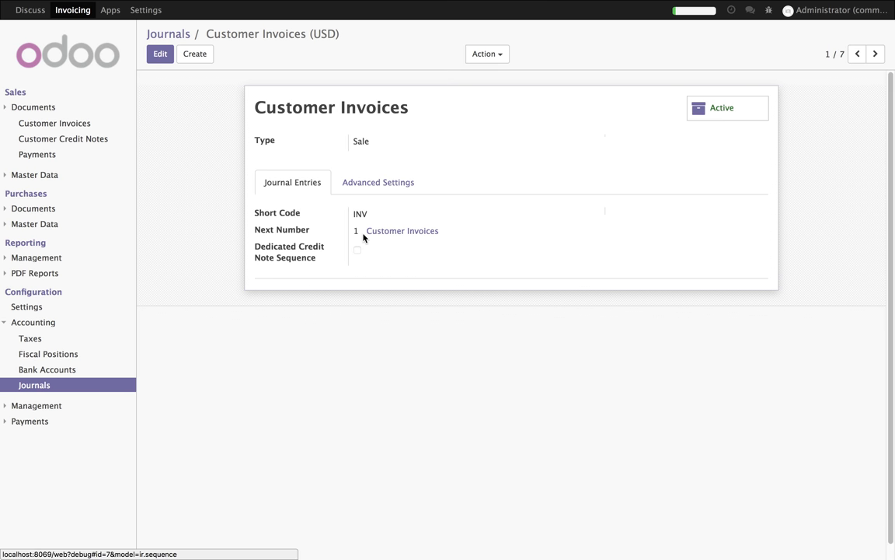
# - Edit the Customer Invoices journal's number sequence and set its prefix to INV/%(range_year)s/%(month)s/
pyautogui.click(399, 234)
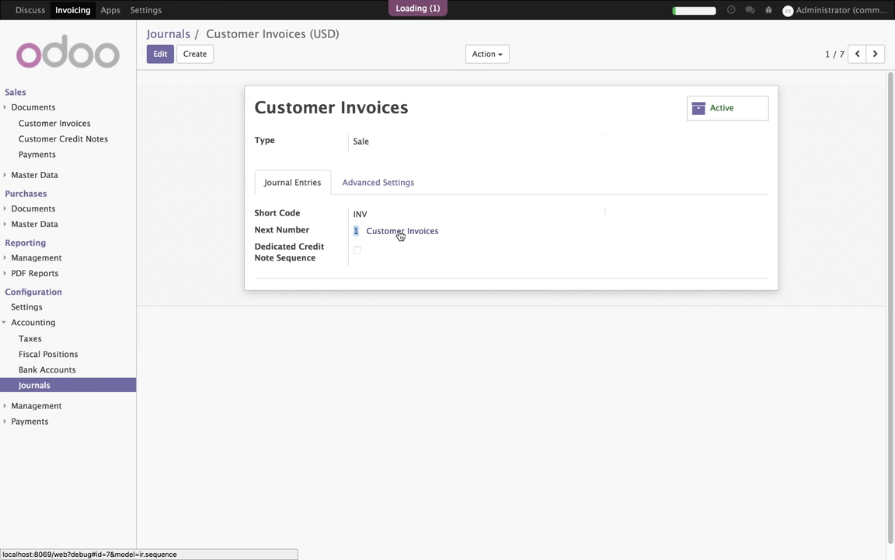
pyautogui.click(154, 56)
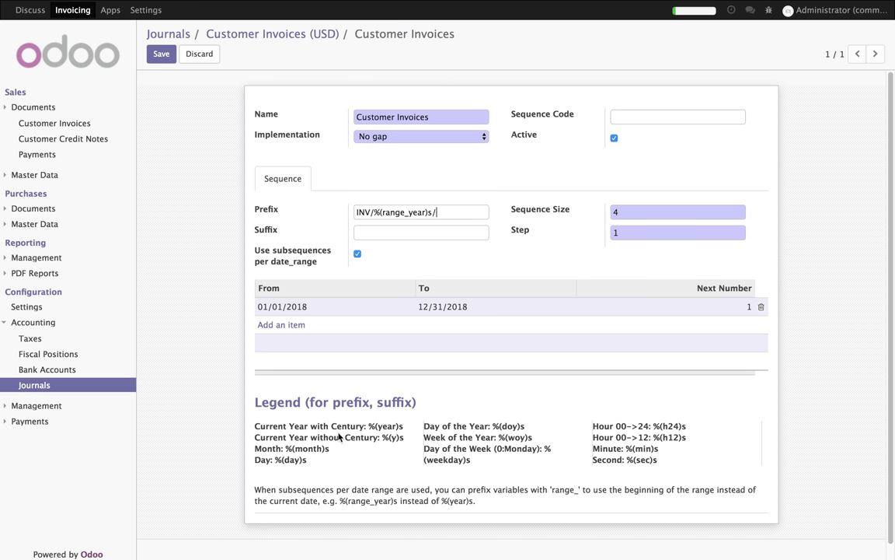
pyautogui.moveTo(287, 450); pyautogui.dragTo(346, 453)
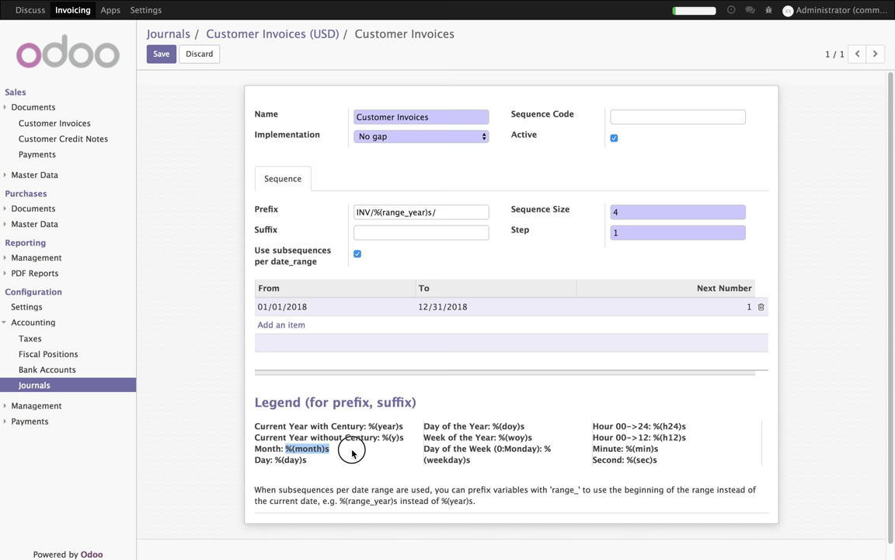
pyautogui.click(459, 212)
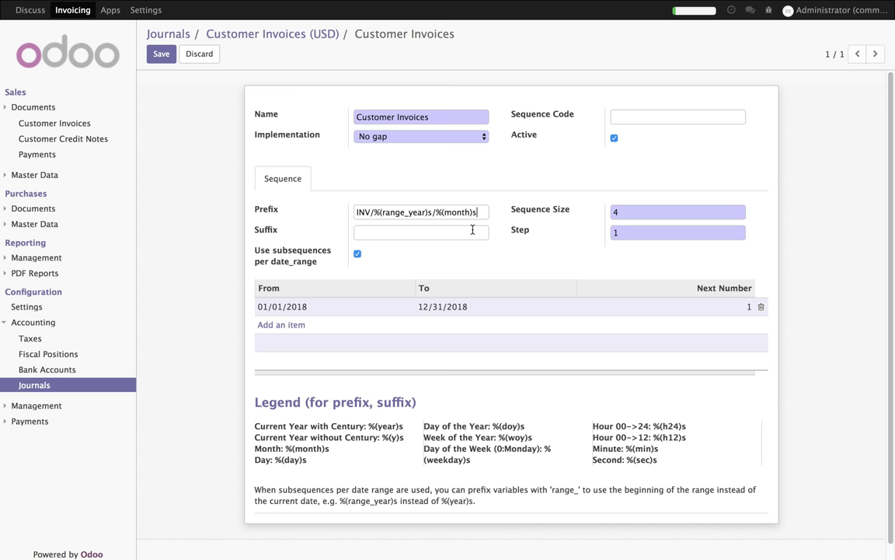
pyautogui.moveTo(482, 215); pyautogui.dragTo(354, 212)
pyautogui.click(562, 253)
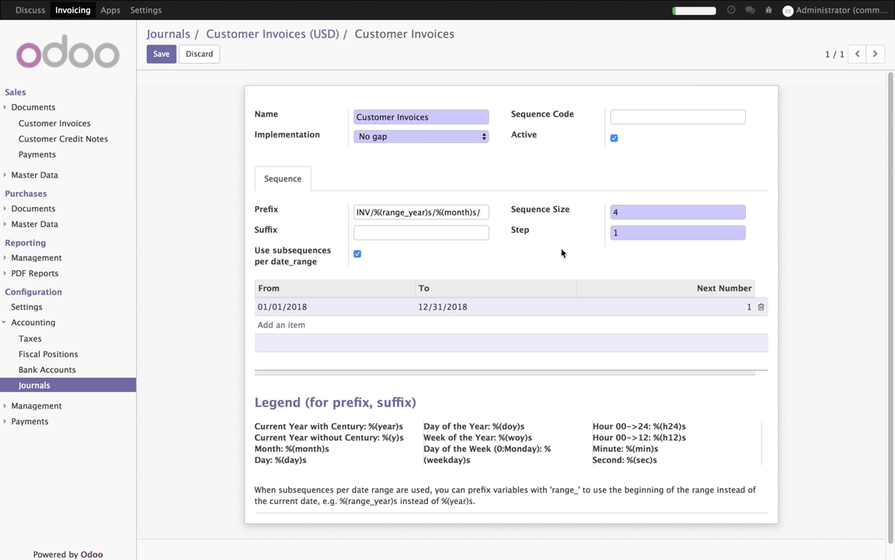
# - Set the end date of the subsequence range starting 01/01/2018 to 06/30/2018
pyautogui.click(488, 309)
pyautogui.click(487, 309)
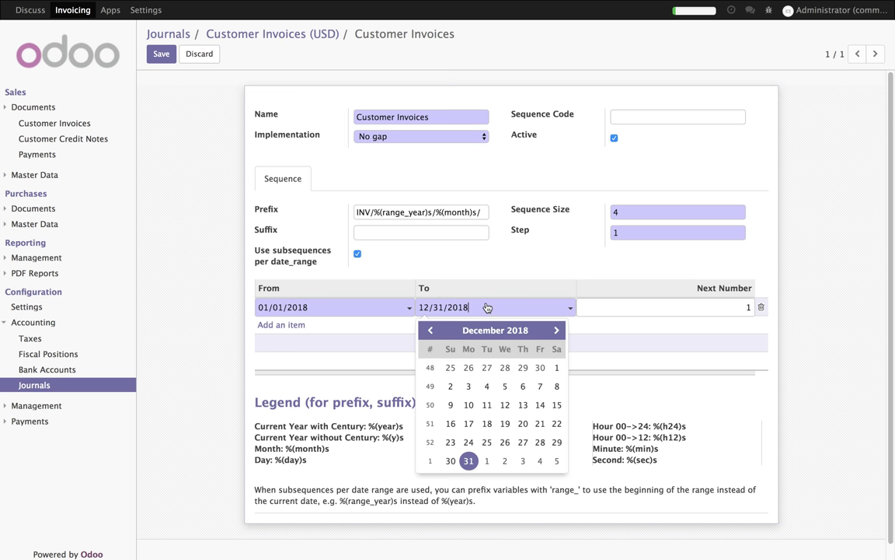
pyautogui.click(432, 330)
pyautogui.click(432, 330)
pyautogui.click(432, 330)
pyautogui.click(432, 330)
pyautogui.click(433, 330)
pyautogui.click(434, 332)
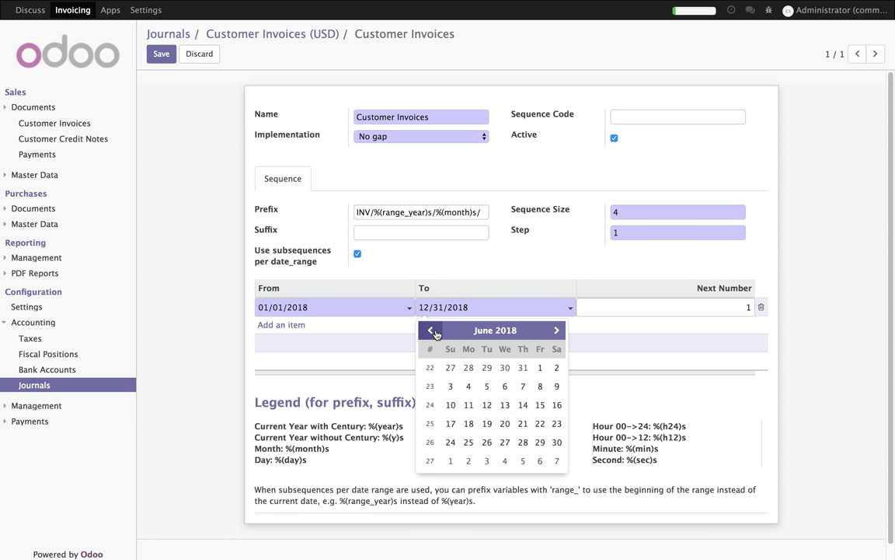
pyautogui.click(557, 443)
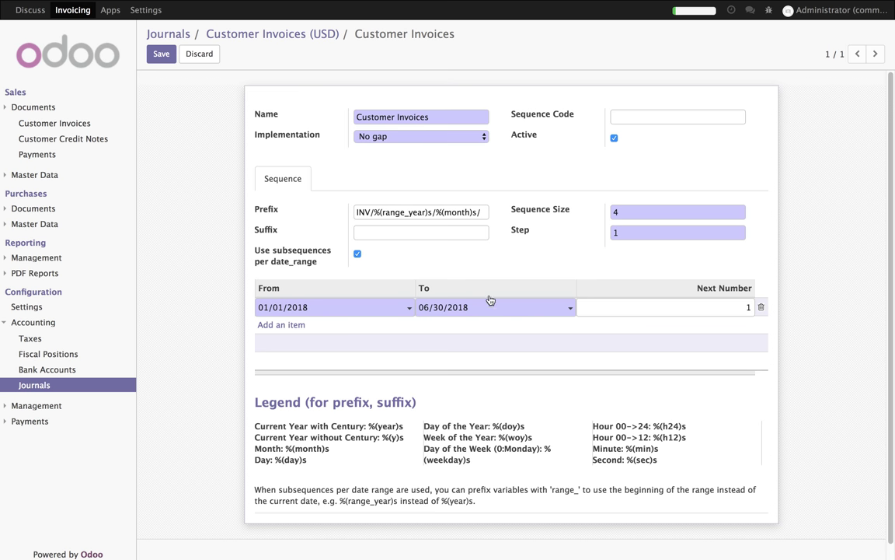
# - Add a second subsequence range from 07/01/2018 to 12/31/2018 and save the sequence
pyautogui.click(295, 324)
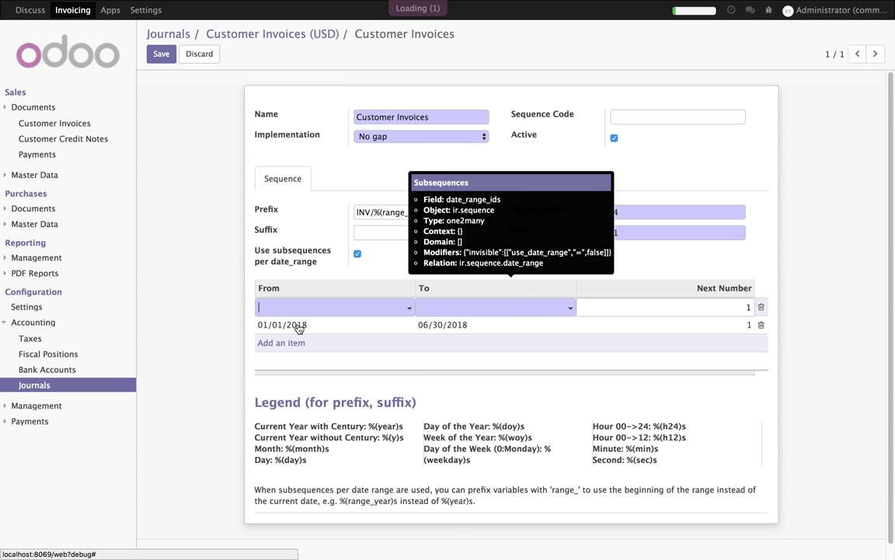
pyautogui.click(300, 309)
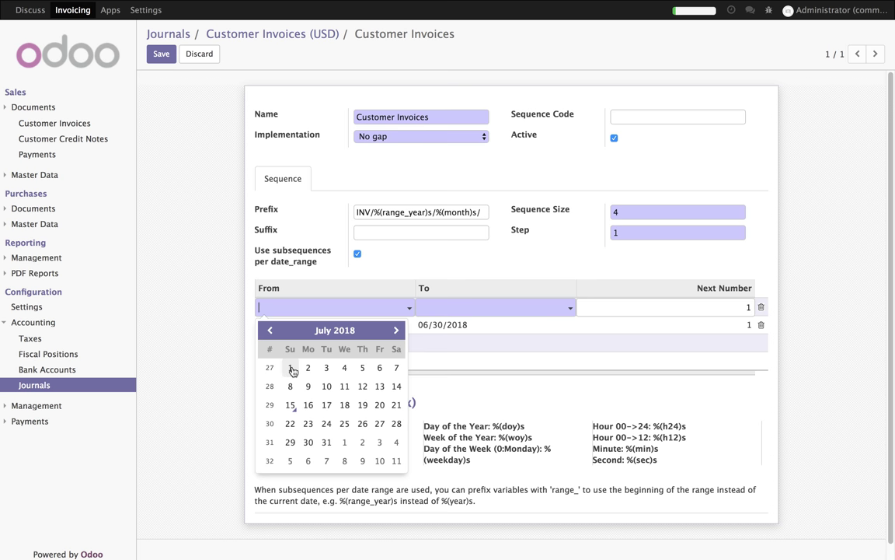
pyautogui.click(476, 307)
pyautogui.click(558, 331)
pyautogui.click(557, 330)
pyautogui.click(557, 331)
pyautogui.click(557, 330)
pyautogui.click(557, 331)
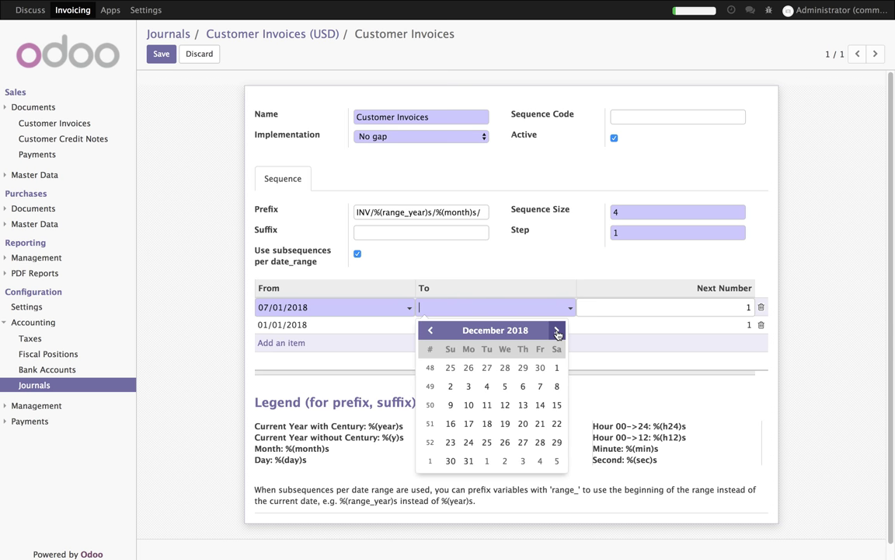
pyautogui.click(466, 462)
pyautogui.click(497, 266)
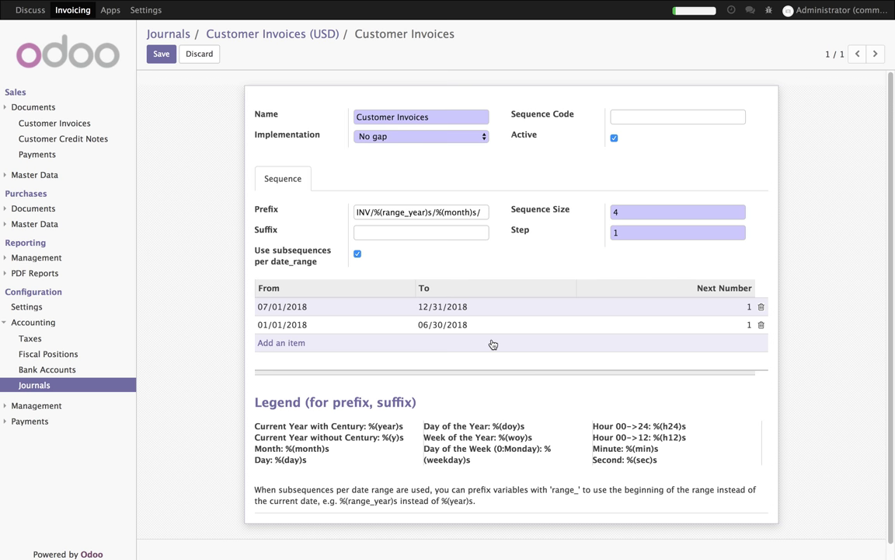
pyautogui.click(163, 57)
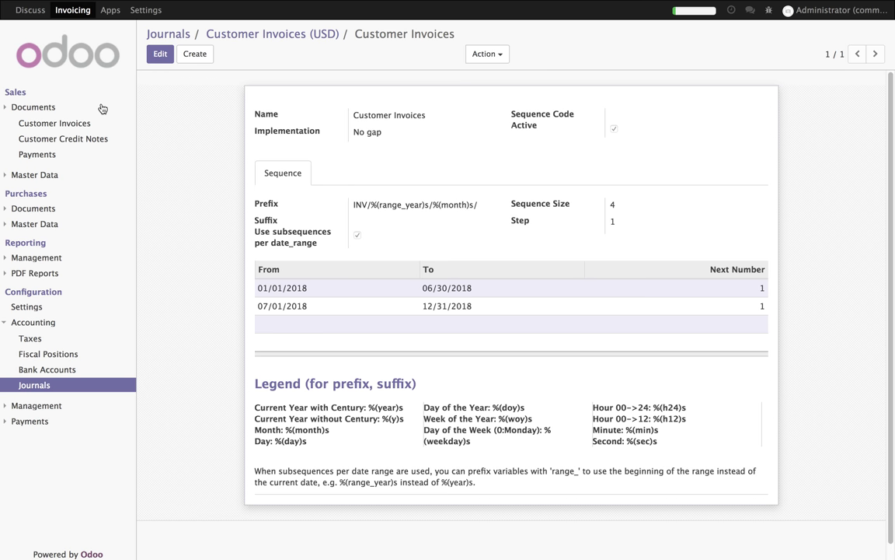
# - Start a new customer invoice and create a new individual customer named Retail Customer for it
pyautogui.click(55, 124)
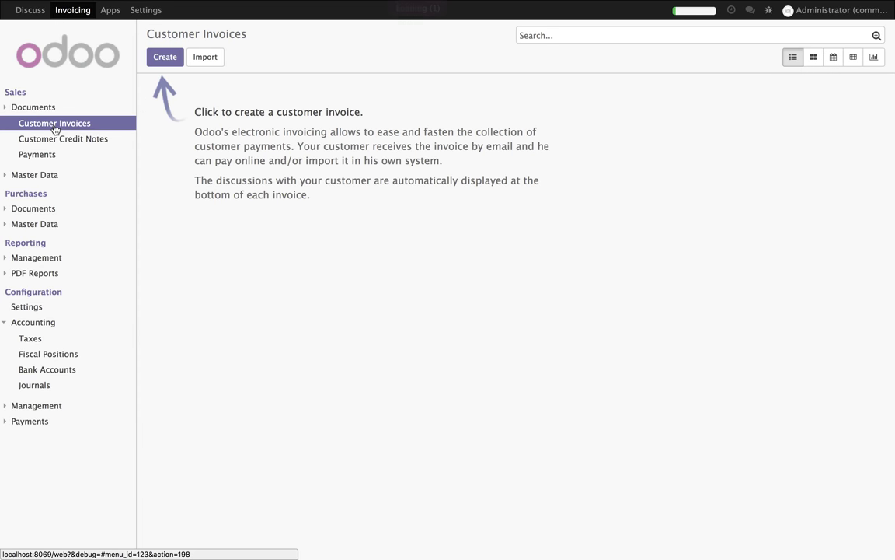
pyautogui.click(156, 59)
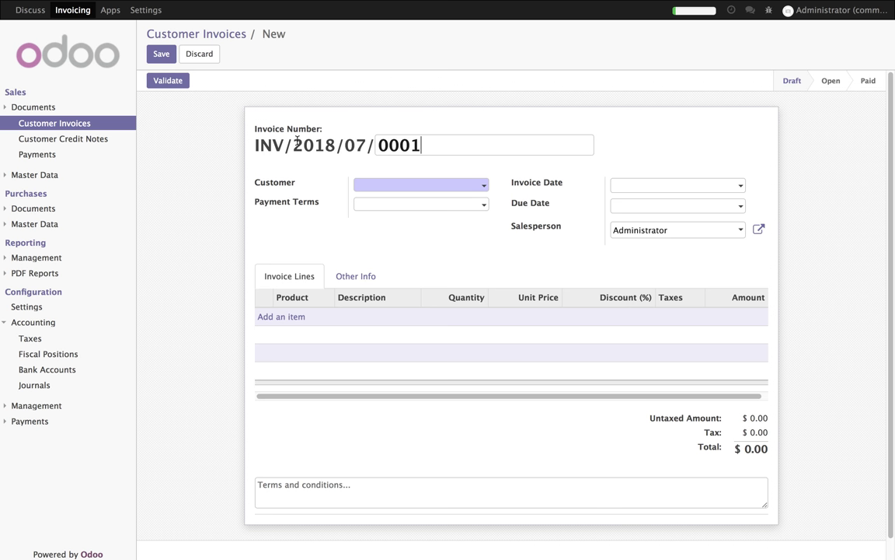
pyautogui.click(403, 188)
pyautogui.write('Retail Cus')
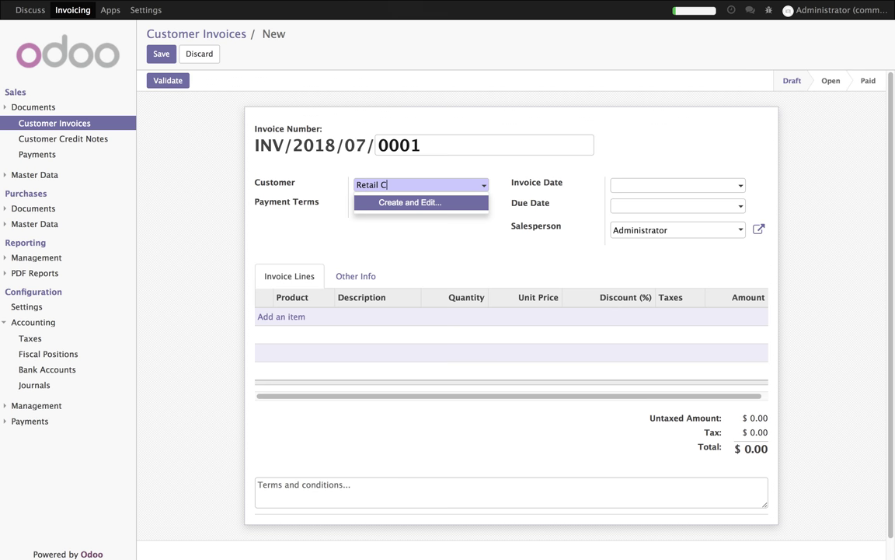
pyautogui.write('tomer')
pyautogui.hotkey('ctrl', 'a')
pyautogui.press('BackSpace')
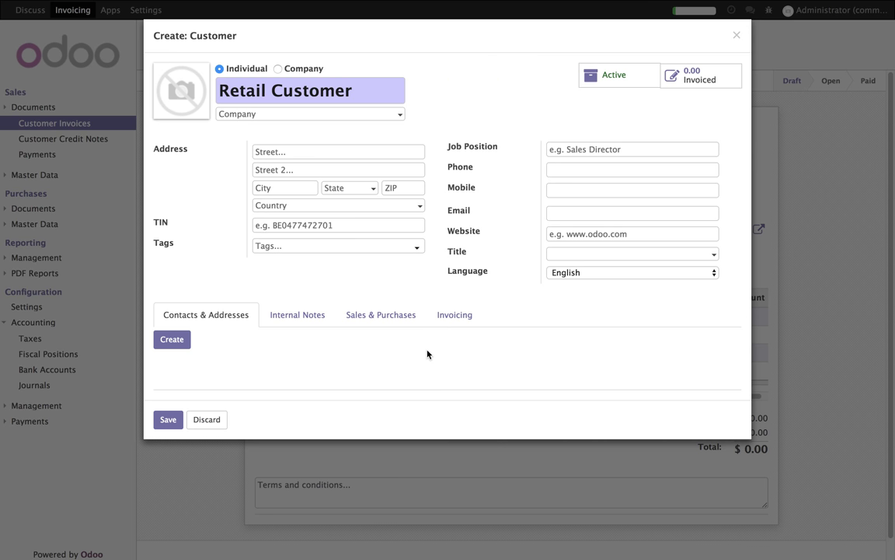
pyautogui.click(178, 420)
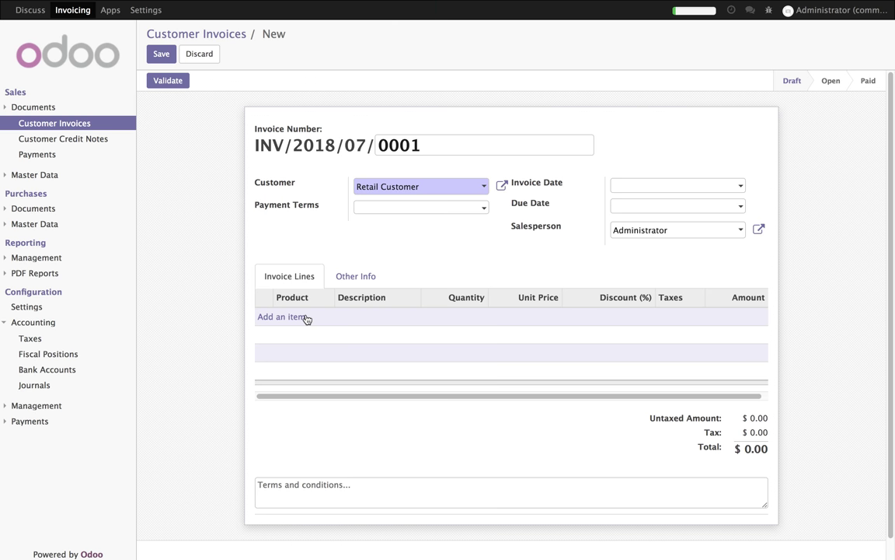
# - Add an invoice line for the product Material with quantity 100 and unit price 1240
pyautogui.click(314, 317)
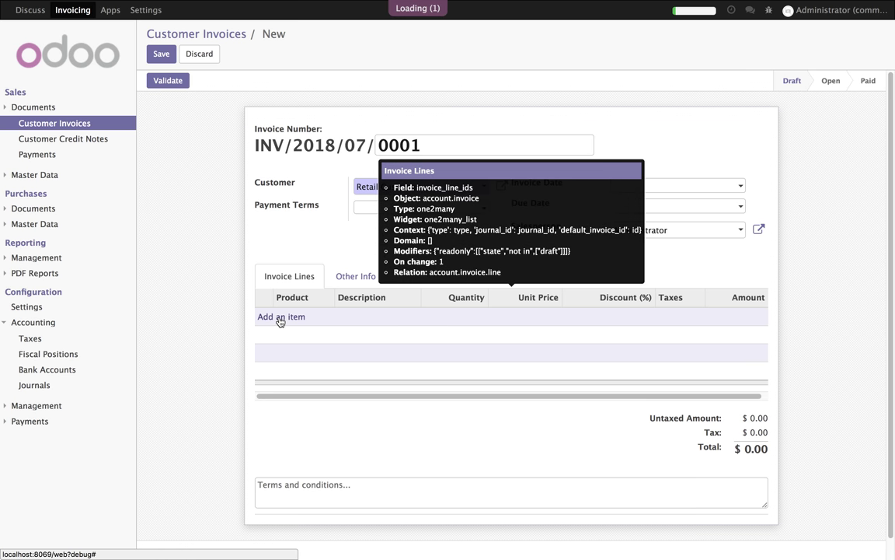
pyautogui.click(316, 318)
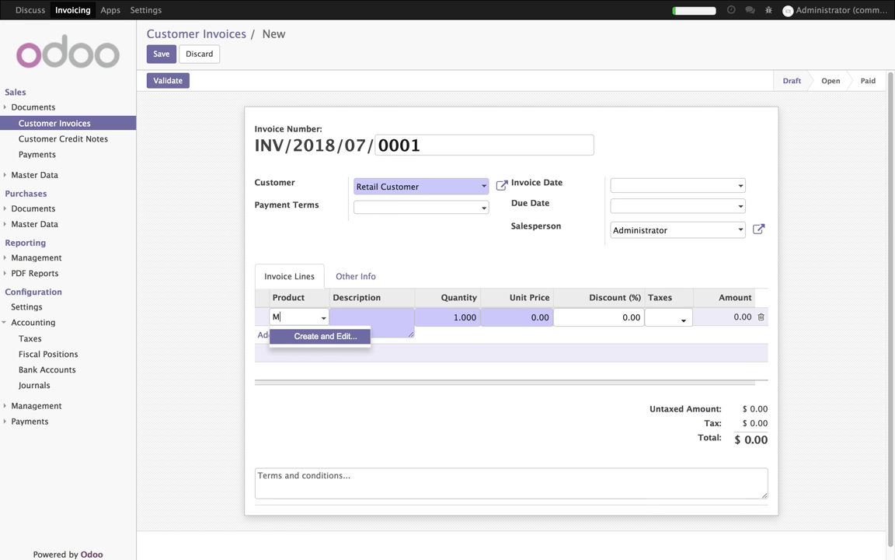
pyautogui.press('Tab')
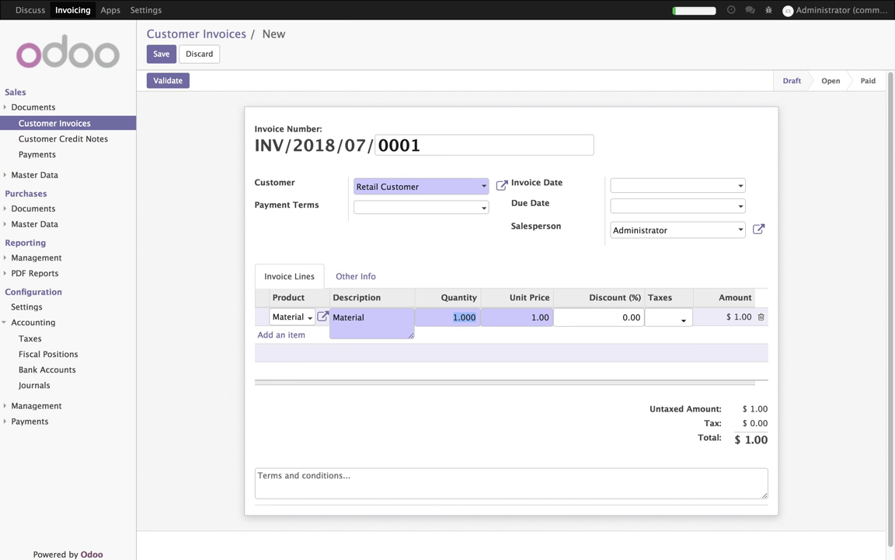
pyautogui.write('100')
pyautogui.press('Tab')
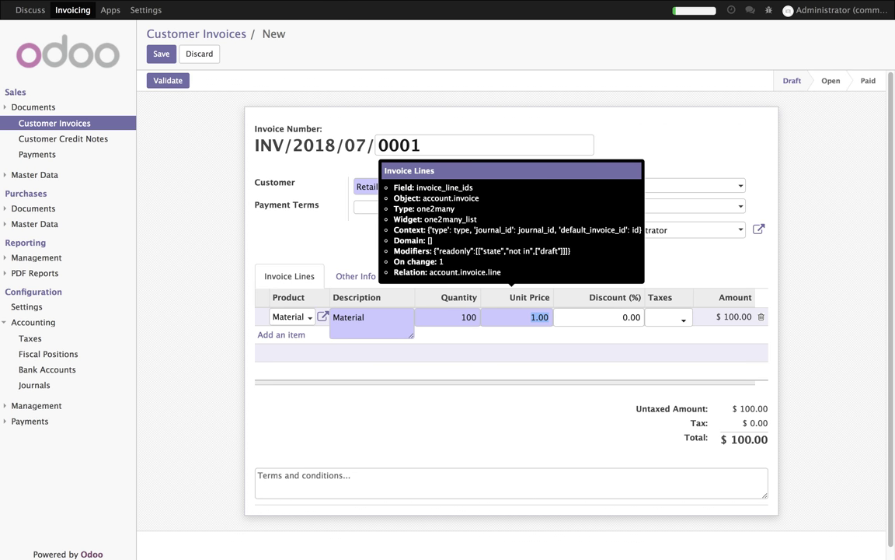
pyautogui.write('1240')
pyautogui.click(347, 346)
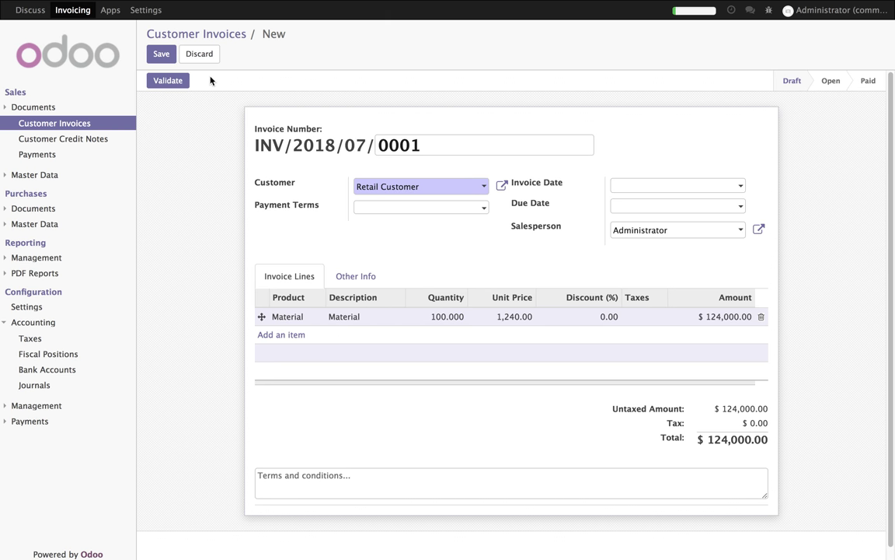
# - Save and validate the first Retail Customer invoice, check its assigned invoice number, and leave edit mode
pyautogui.click(169, 61)
pyautogui.press('Return')
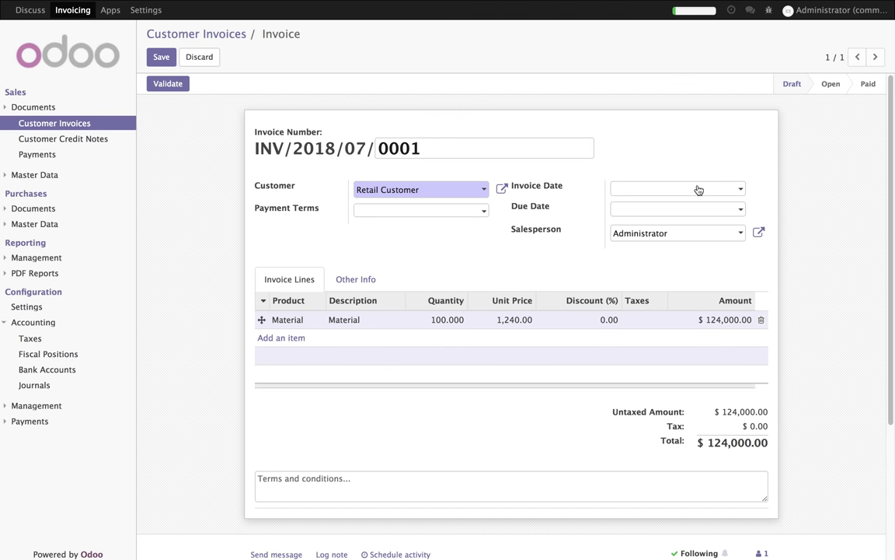
pyautogui.click(179, 87)
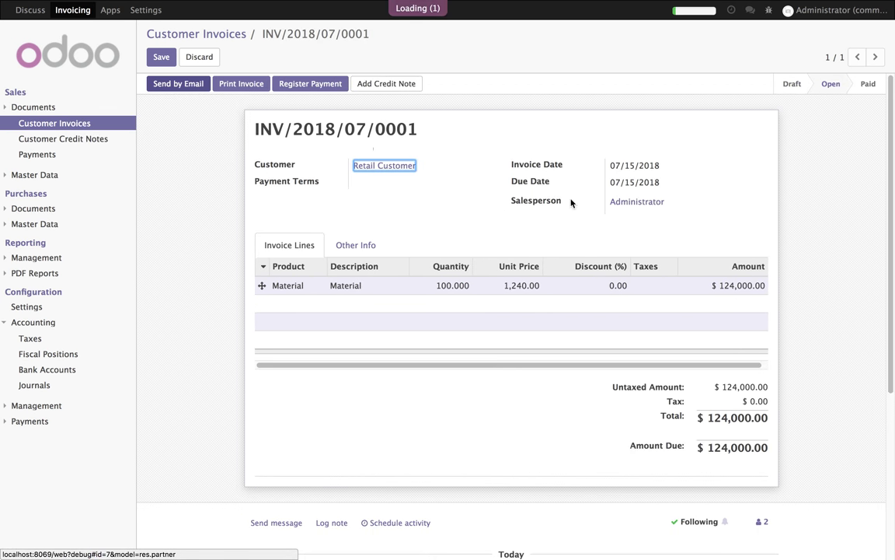
pyautogui.moveTo(292, 128); pyautogui.dragTo(420, 129)
pyautogui.click(456, 200)
pyautogui.click(161, 57)
# - Start a second customer invoice for Retail Customer and add a line with the product Material
pyautogui.click(199, 60)
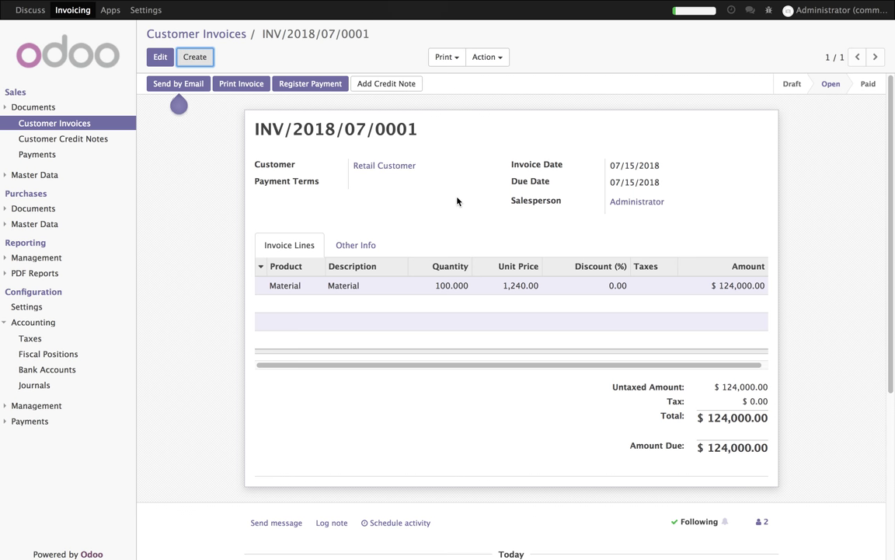
pyautogui.click(426, 164)
pyautogui.click(428, 182)
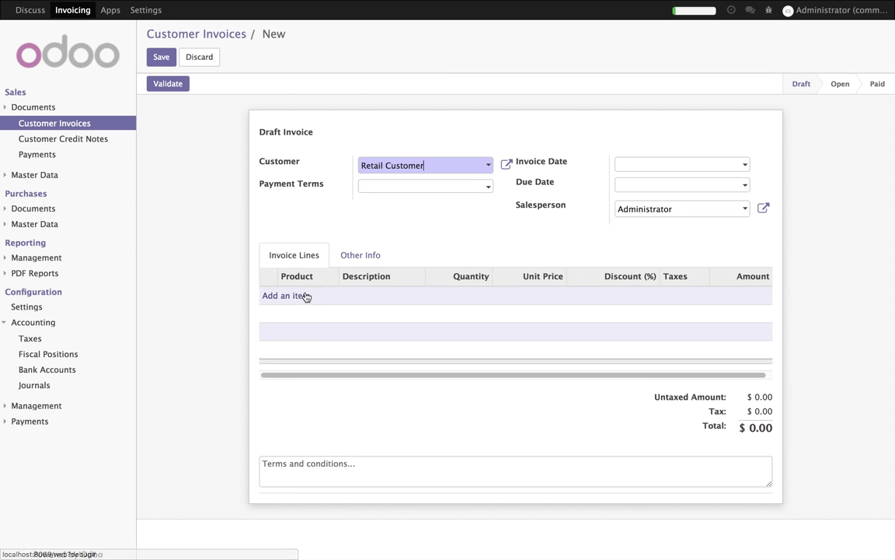
pyautogui.click(282, 296)
pyautogui.click(285, 297)
pyautogui.click(312, 315)
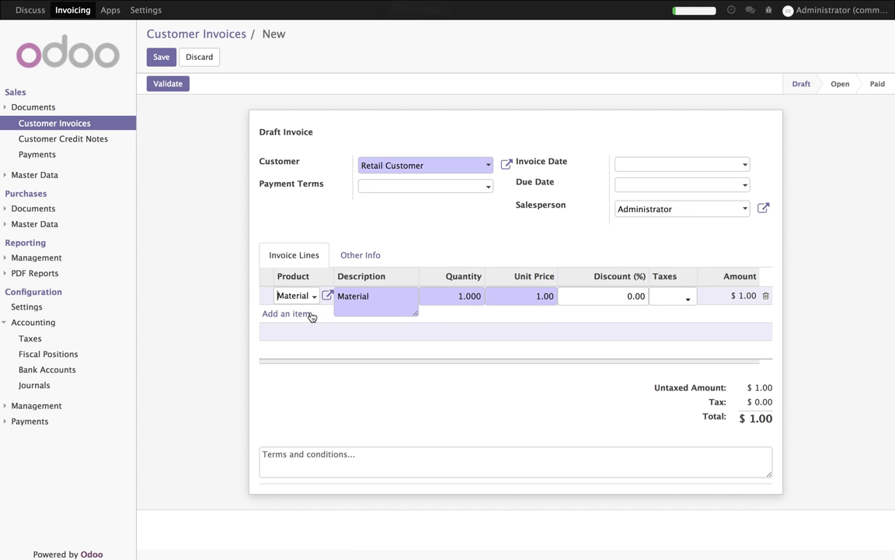
# - Set the Material line's quantity to 10 and its unit price to 120
pyautogui.click(459, 295)
pyautogui.write('10')
pyautogui.press('Tab')
pyautogui.write('1')
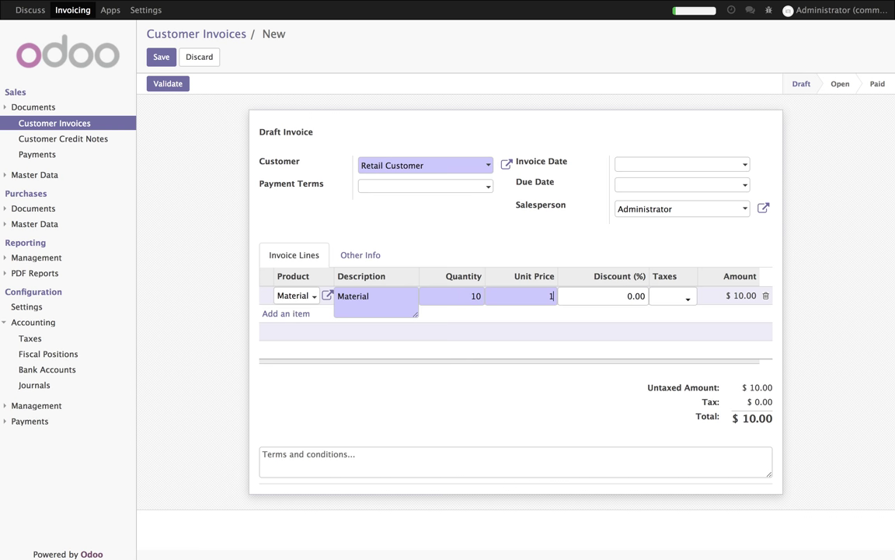
pyautogui.press('Tab')
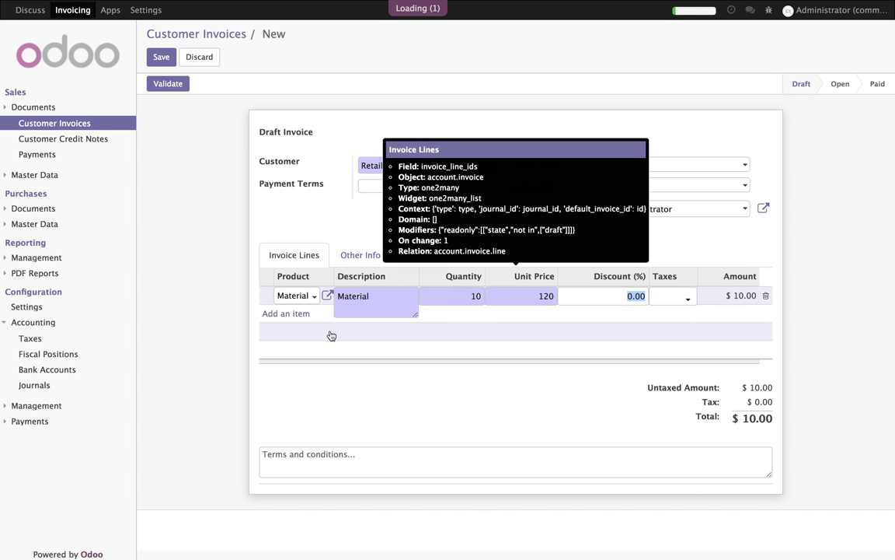
pyautogui.click(485, 409)
# - Validate the second invoice, check its assigned invoice number, and save it
pyautogui.click(173, 86)
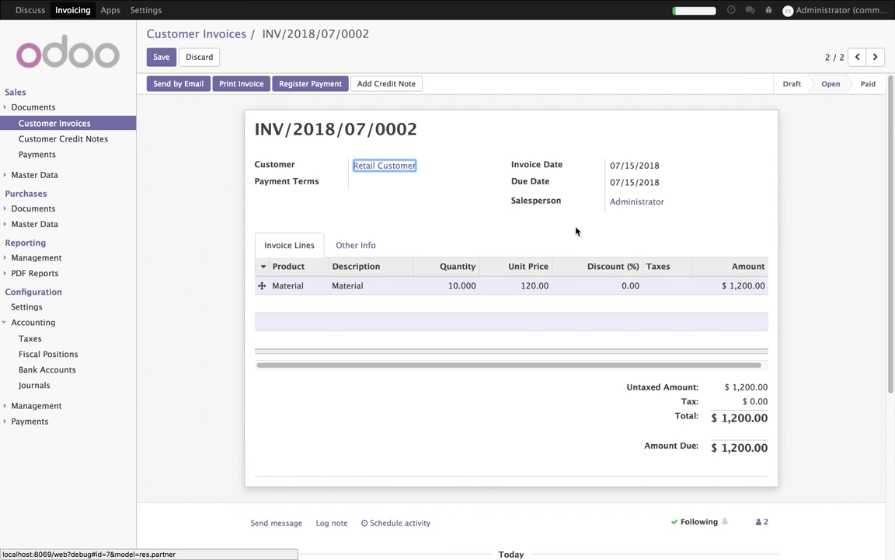
pyautogui.moveTo(345, 129); pyautogui.dragTo(433, 131)
pyautogui.click(433, 131)
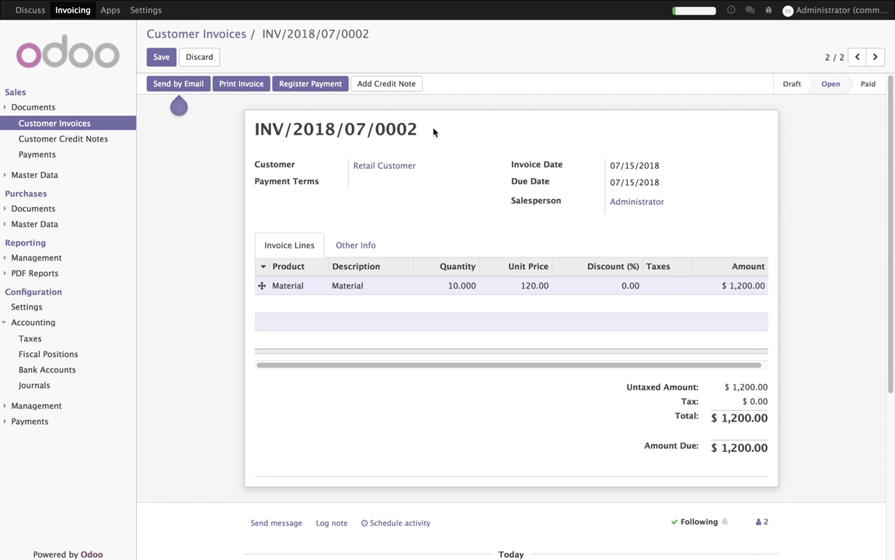
pyautogui.click(160, 57)
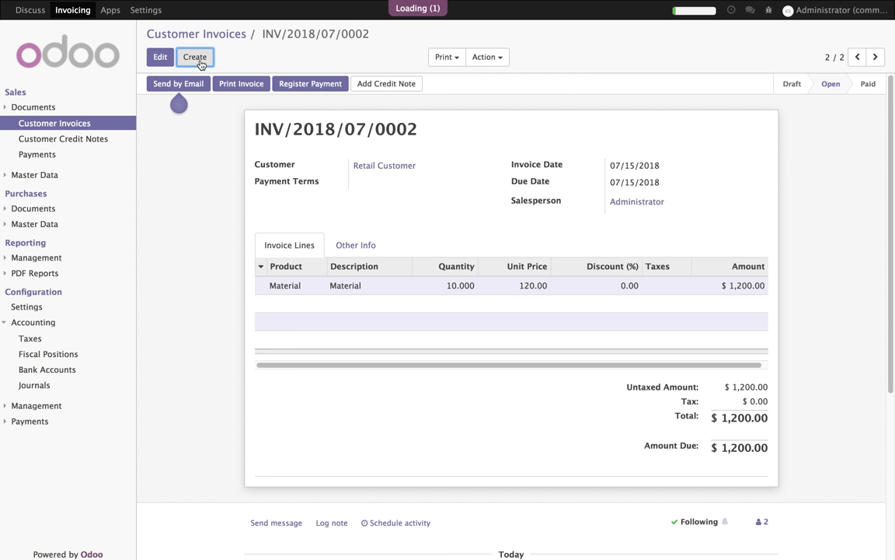
# - Start a third customer invoice for Retail Customer and add a line with the product Material
pyautogui.click(198, 57)
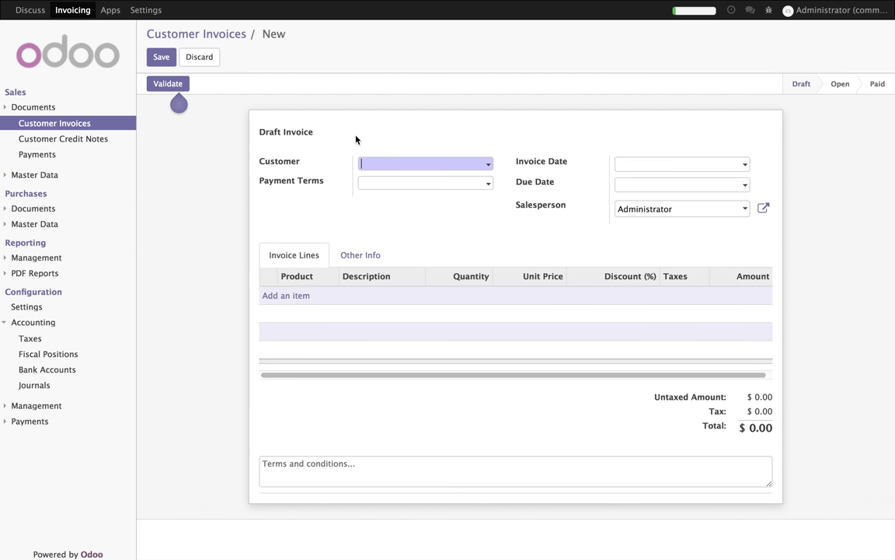
pyautogui.click(384, 166)
pyautogui.click(392, 181)
pyautogui.click(307, 301)
pyautogui.click(326, 296)
pyautogui.click(295, 313)
pyautogui.press('Tab')
pyautogui.press('Tab')
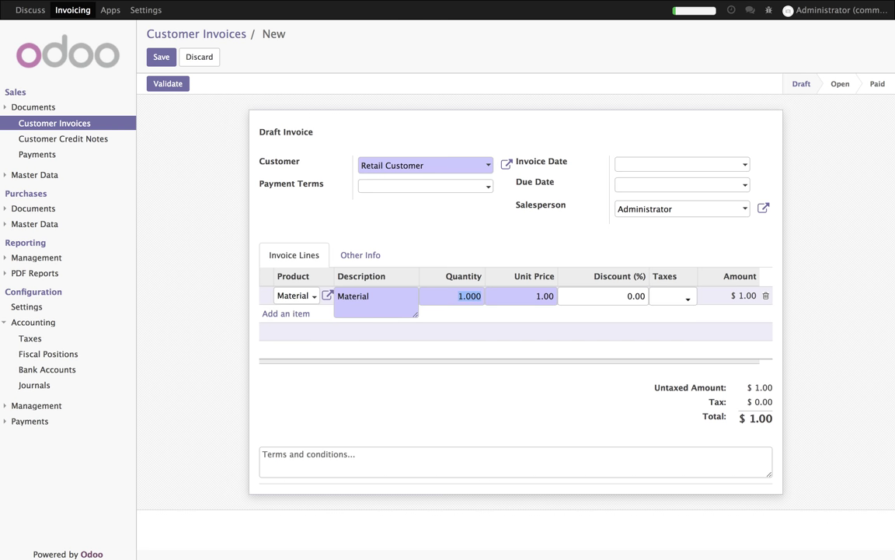
# - Set the Material line's quantity to 20 and its unit price to 1304
pyautogui.write('20')
pyautogui.press('Tab')
pyautogui.write('1')
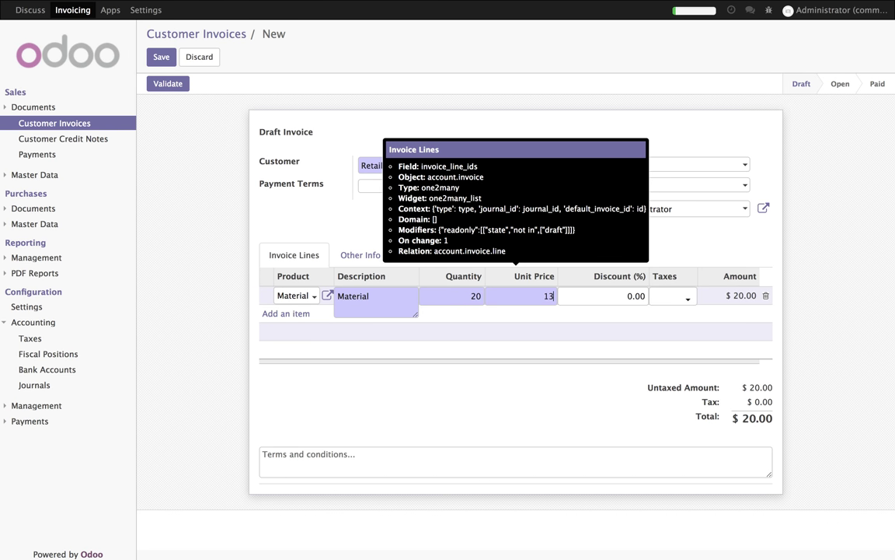
pyautogui.write('304')
pyautogui.press('Tab')
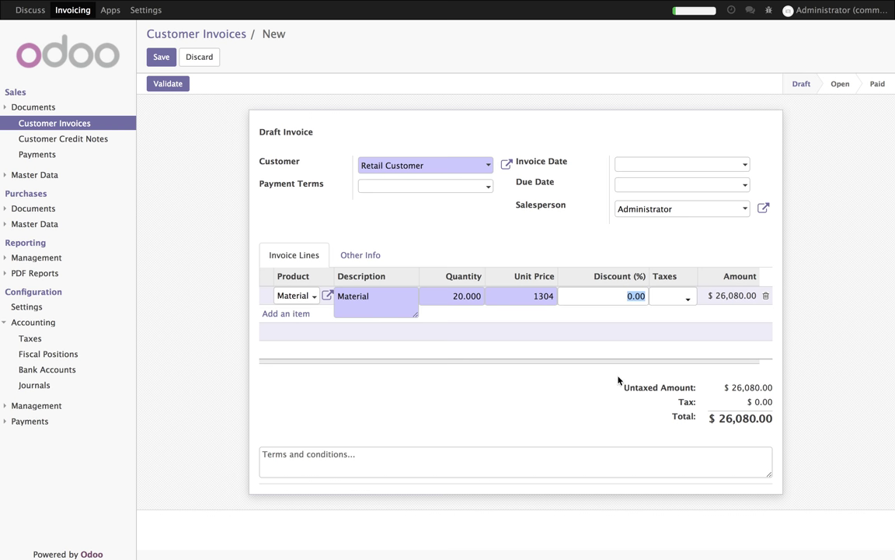
# - Set the third invoice's invoice date to 06/05/2018
pyautogui.click(683, 167)
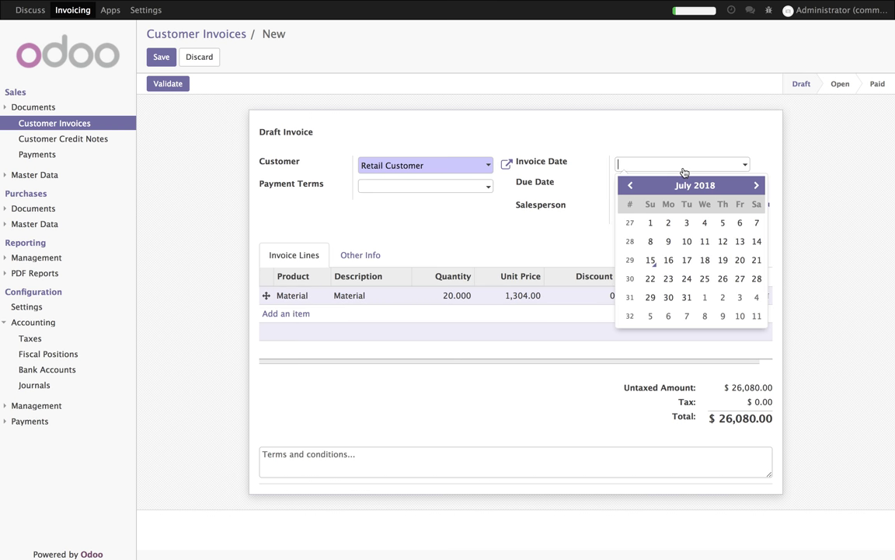
pyautogui.click(637, 186)
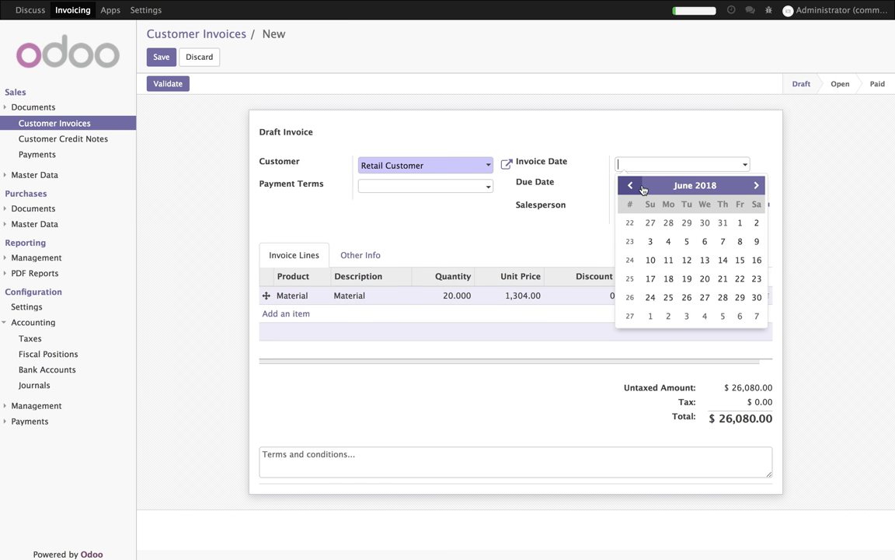
pyautogui.click(687, 242)
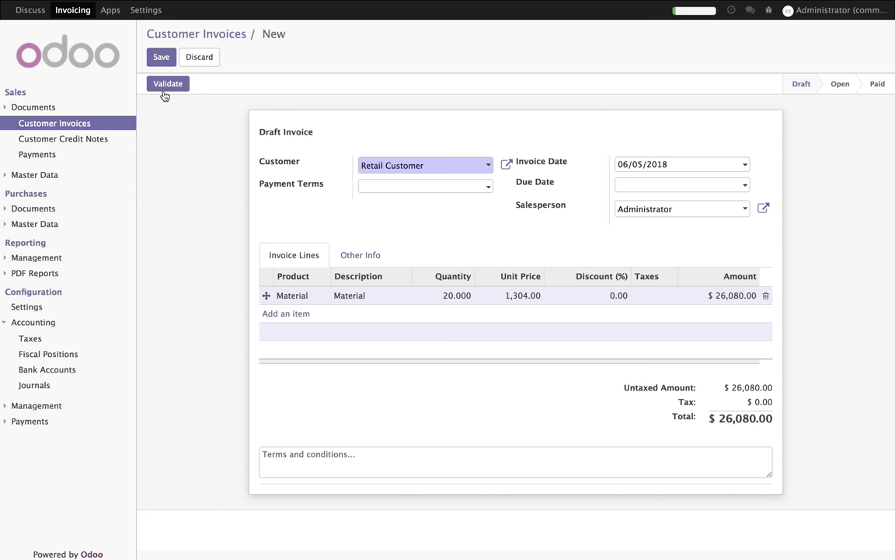
# - Save and validate the third invoice, check its assigned number, and return to the customer invoices list
pyautogui.click(160, 59)
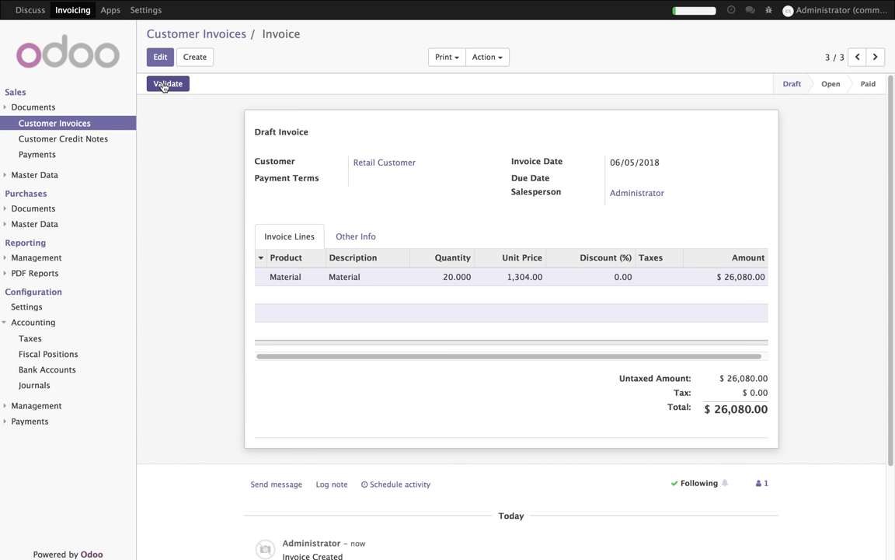
pyautogui.click(164, 84)
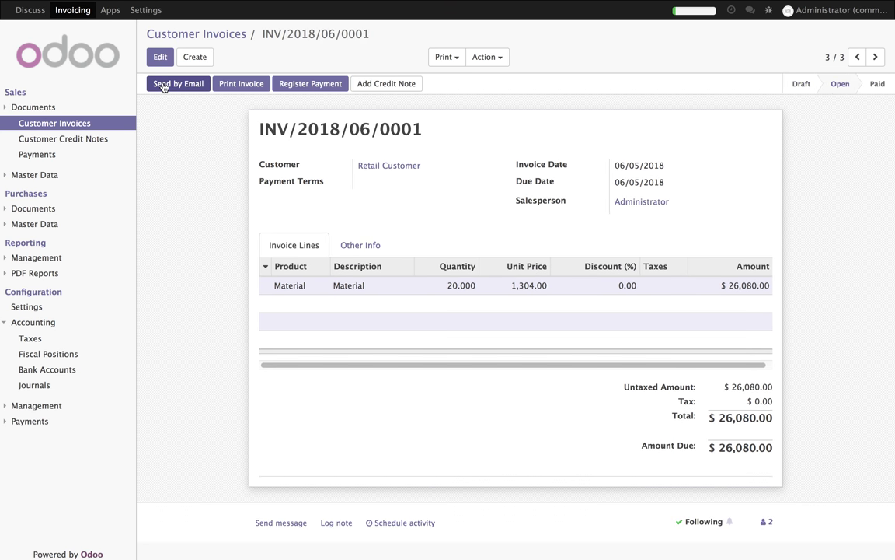
pyautogui.moveTo(347, 128); pyautogui.dragTo(416, 128)
pyautogui.click(214, 34)
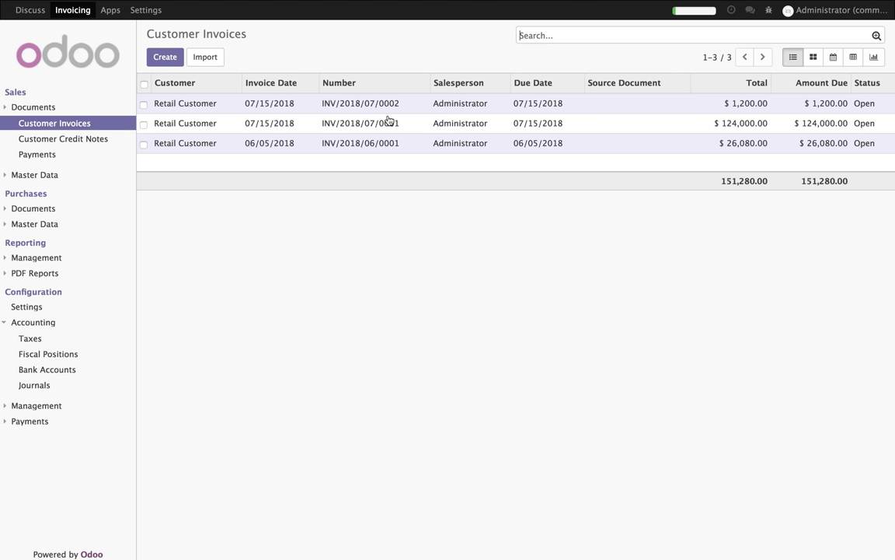
# - Start printing the Journals Audit report for all posted entries of the Customer Invoices and Vendor Bills journals
pyautogui.click(42, 275)
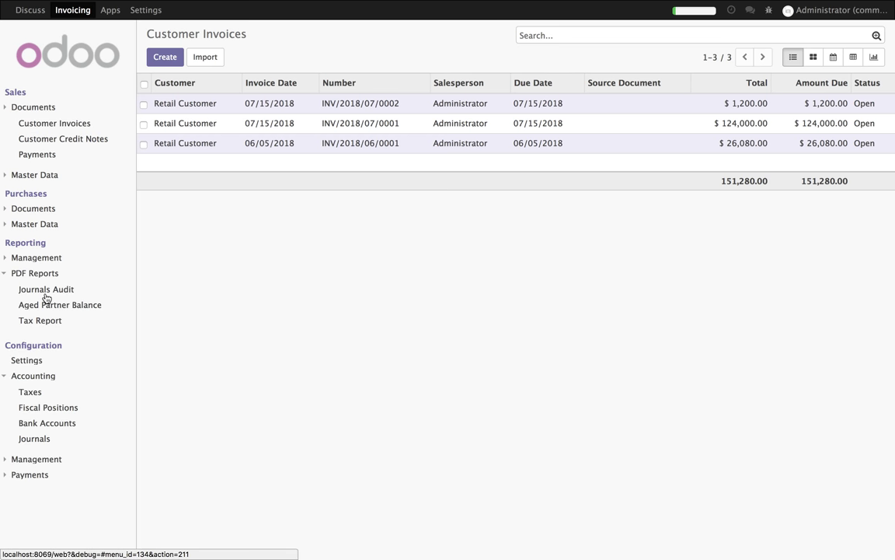
pyautogui.click(46, 292)
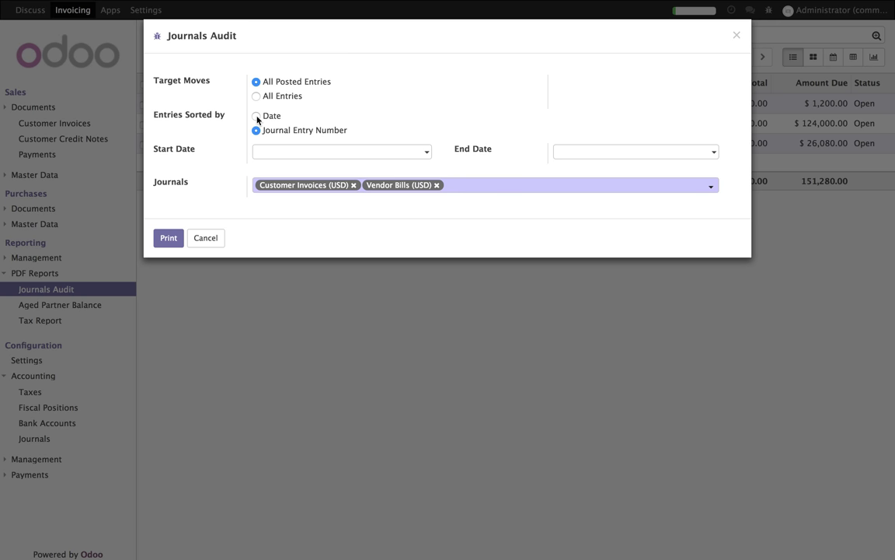
pyautogui.click(169, 237)
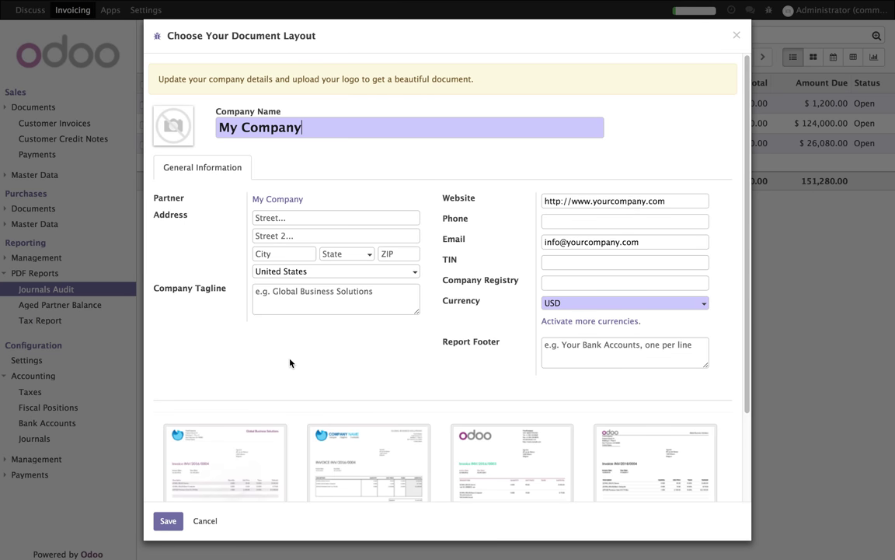
# - Upload a company logo image from the Desktop, choose the second document layout, and save the layout settings
pyautogui.click(162, 114)
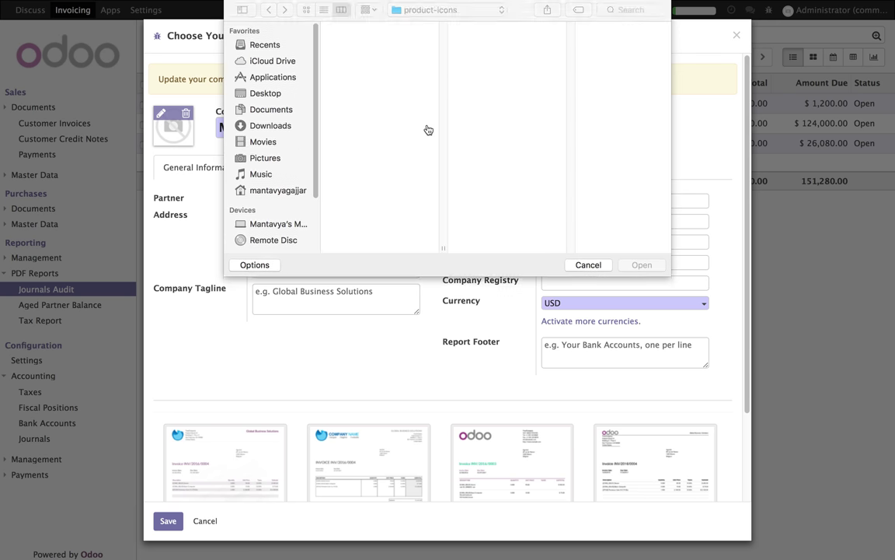
pyautogui.click(264, 95)
pyautogui.doubleClick(350, 40)
pyautogui.click(346, 450)
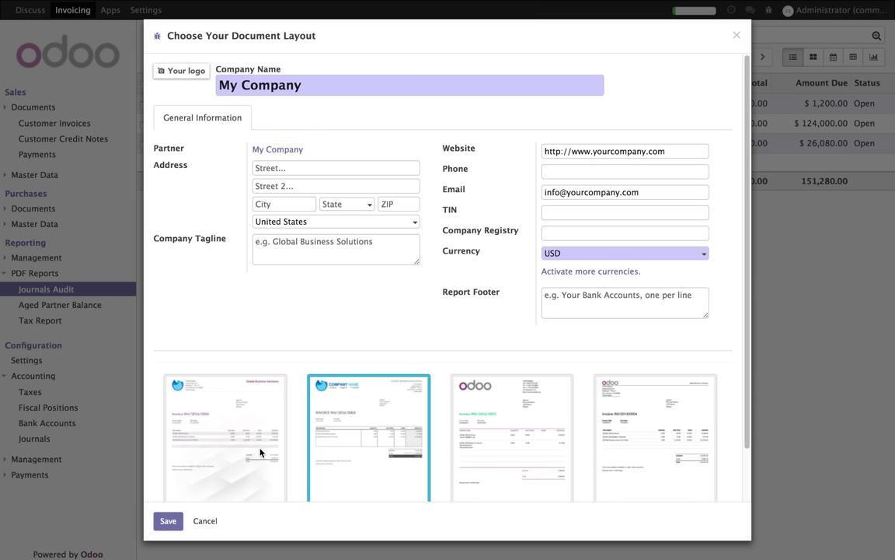
pyautogui.click(168, 521)
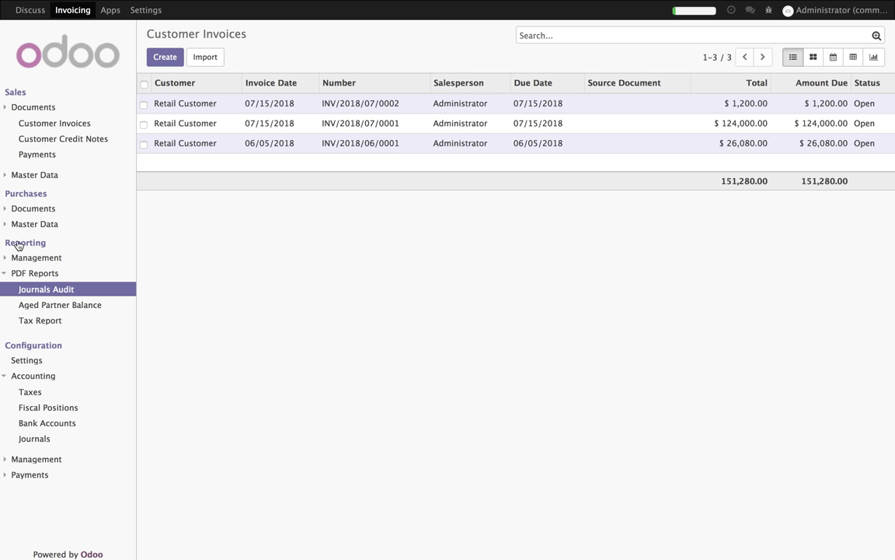
# - Print the Journals Audit report for all posted entries sorted by journal entry number and open the downloaded PDF
pyautogui.click(46, 292)
pyautogui.click(167, 238)
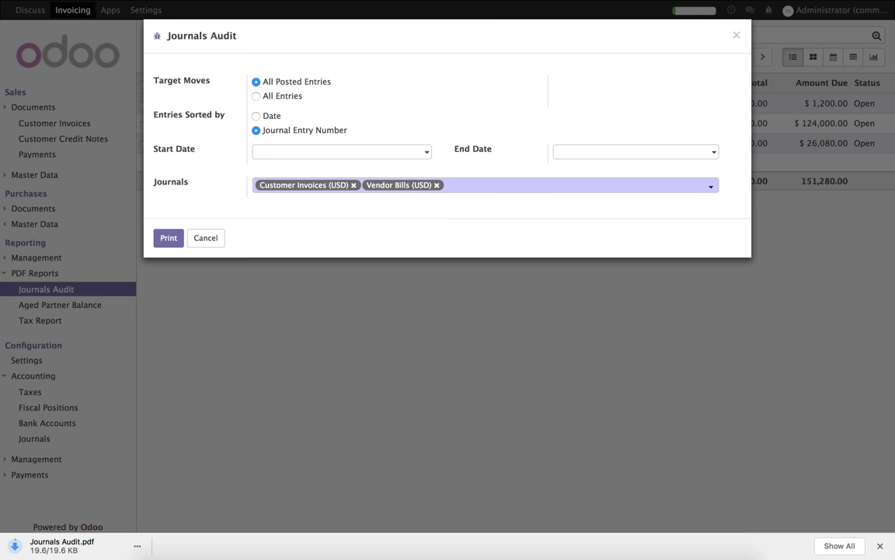
pyautogui.click(62, 546)
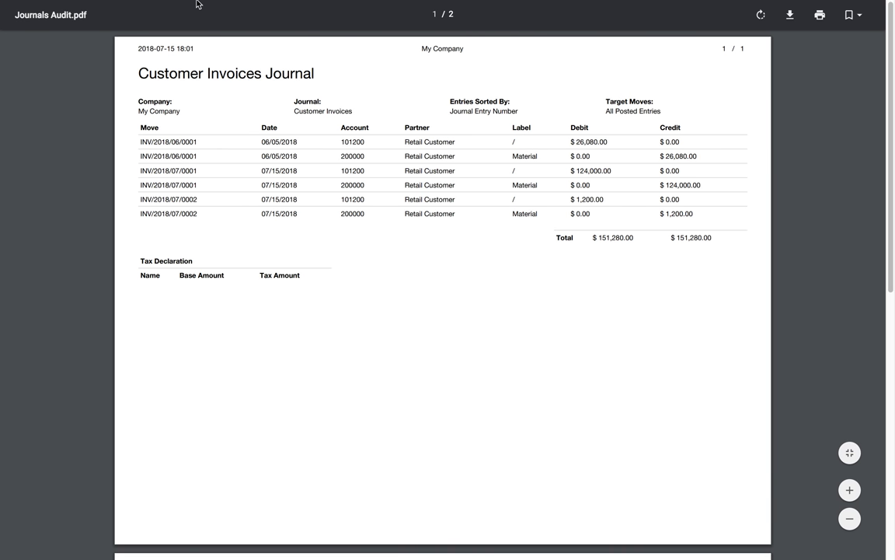
# - Return to the Journals Audit options in Odoo, print the report sorted by Date, and open the new PDF
pyautogui.click(159, 26)
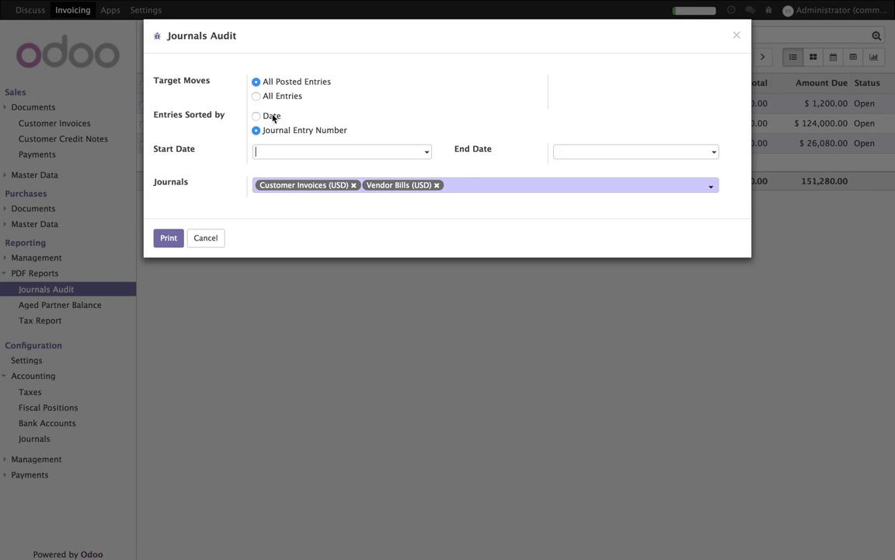
pyautogui.click(169, 239)
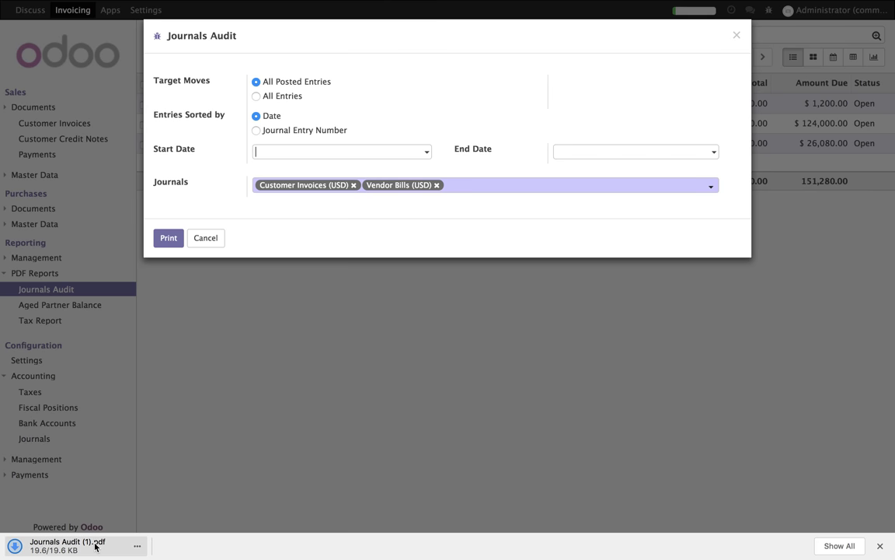
pyautogui.click(67, 542)
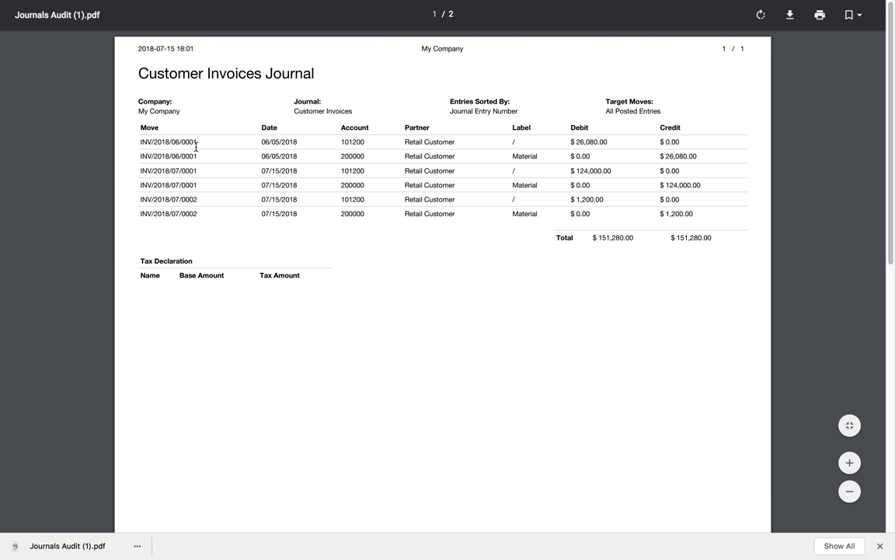
# - Examine the order of the June and July invoice numbers and their dates in the second Journals Audit PDF
pyautogui.moveTo(184, 146); pyautogui.dragTo(193, 155)
pyautogui.moveTo(141, 172); pyautogui.dragTo(200, 210)
pyautogui.click(270, 195)
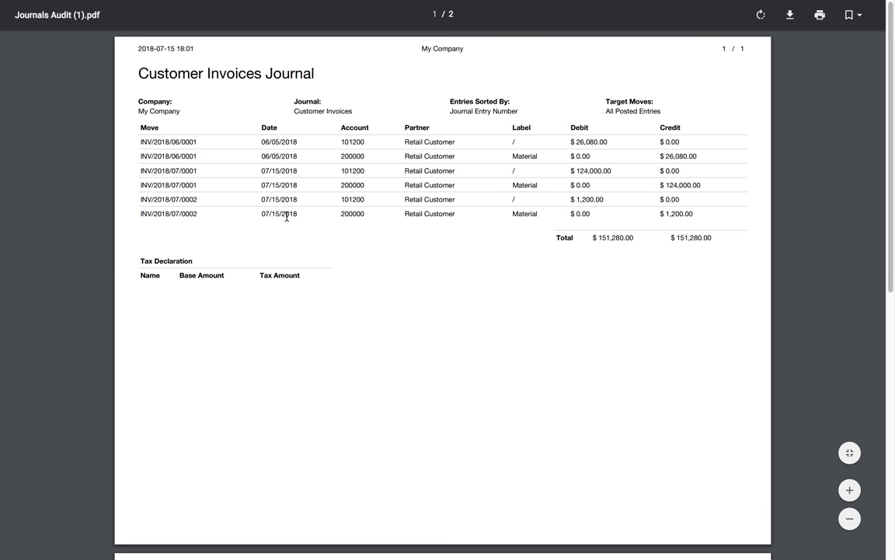
pyautogui.moveTo(242, 4)
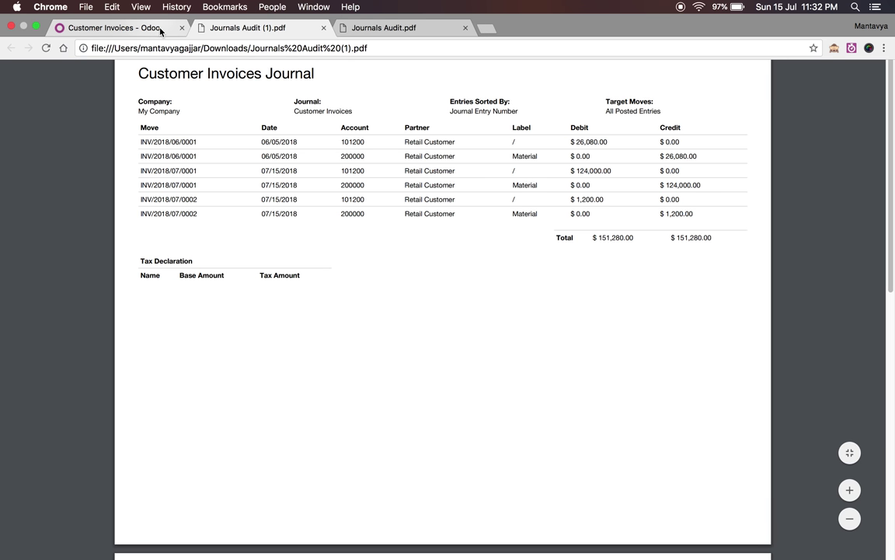